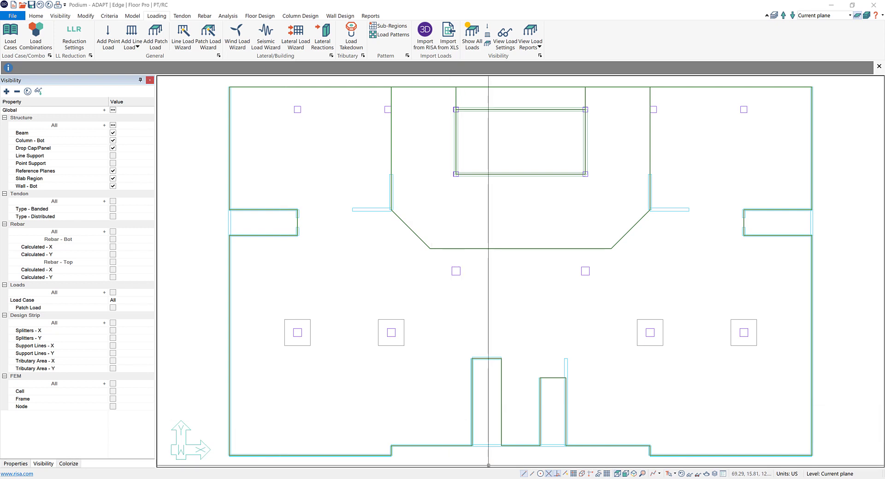
# Bring the RISA-3D podium model forward and list its File > Export formats
pyautogui.moveTo(490, 475)
pyautogui.click(494, 443)
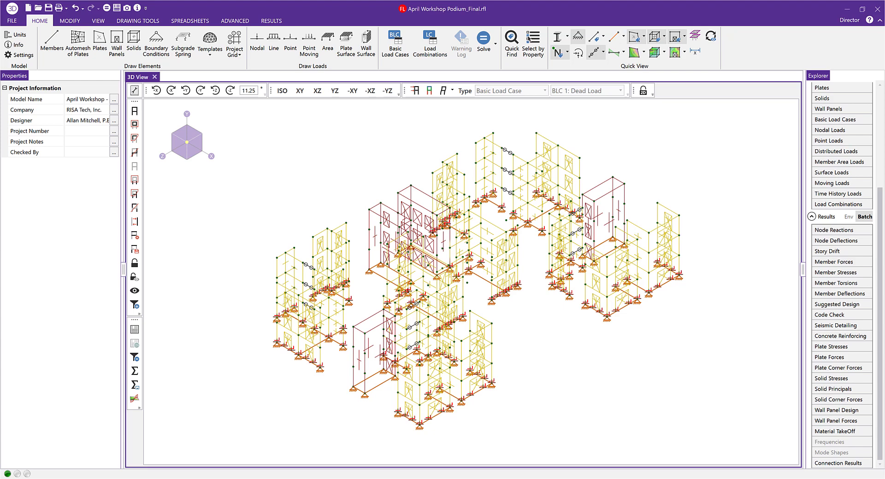
pyautogui.click(13, 22)
pyautogui.click(28, 171)
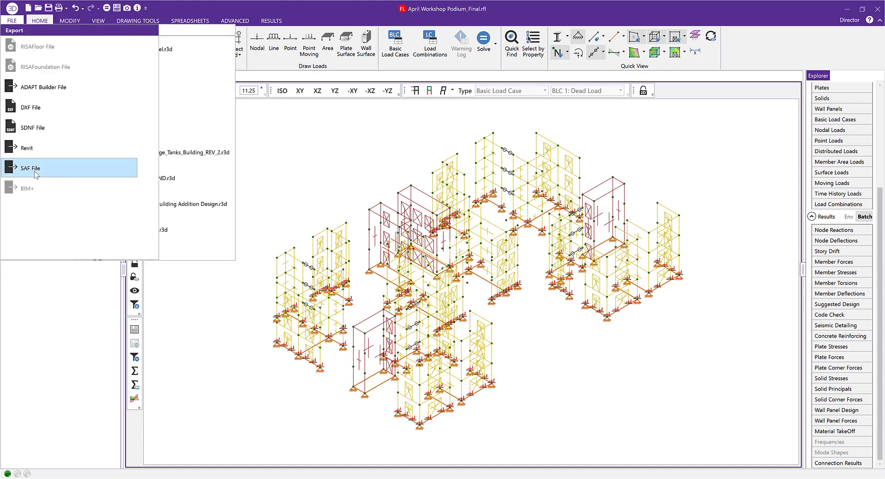
# Export as an ADAPT Builder File over Desktop Loads.b3d, accepting the wind/seismic warning
pyautogui.click(70, 89)
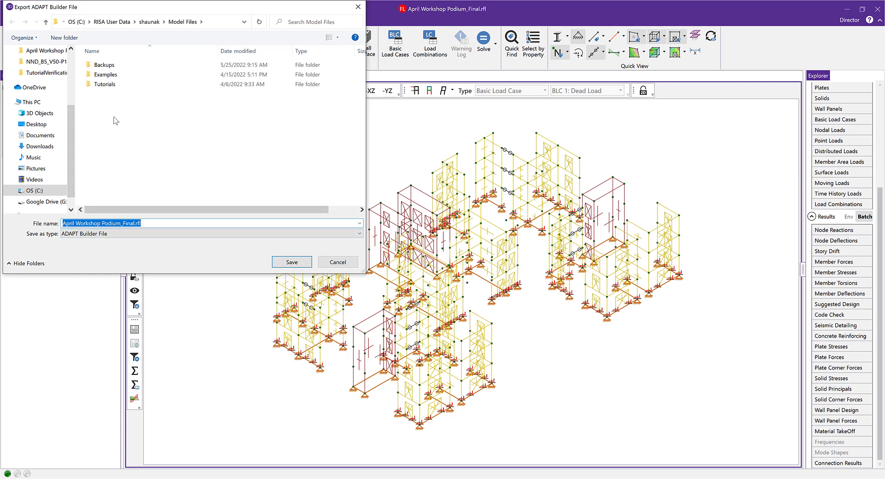
pyautogui.click(32, 125)
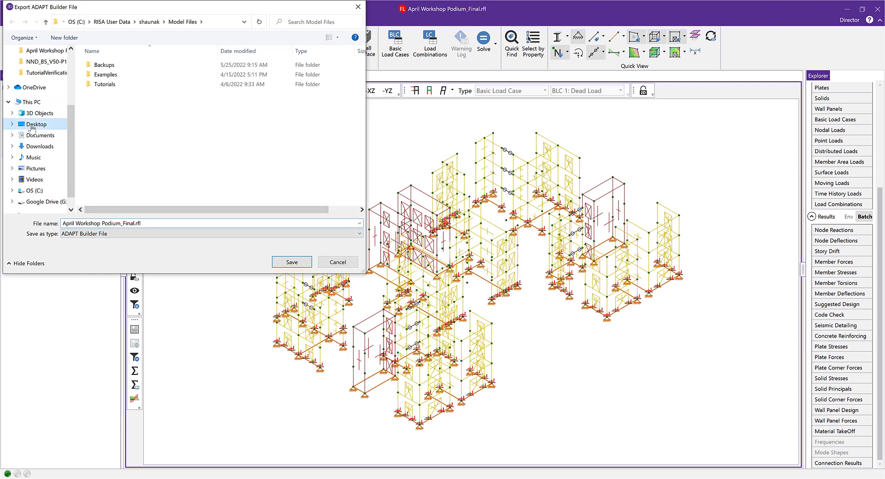
pyautogui.click(110, 142)
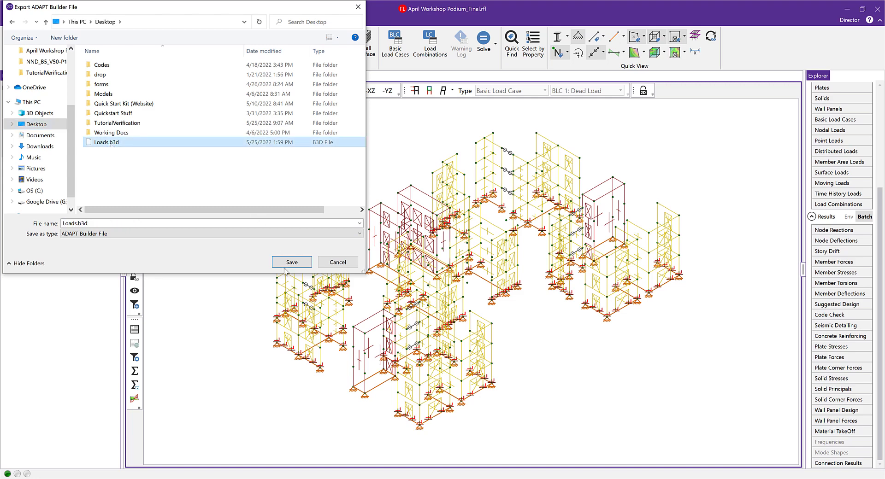
pyautogui.click(300, 265)
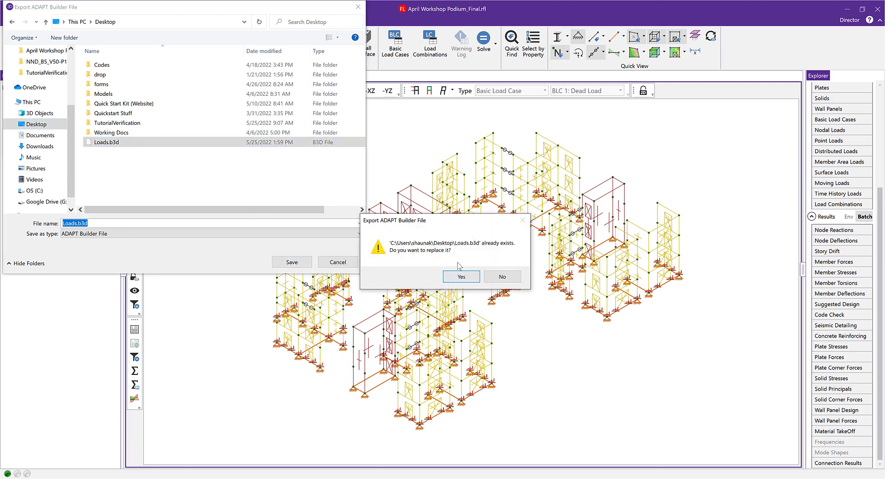
pyautogui.click(460, 277)
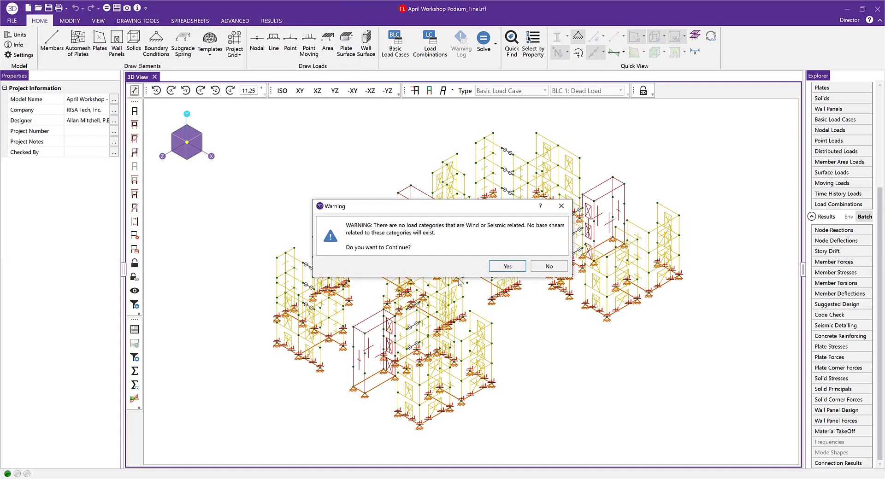
pyautogui.click(508, 269)
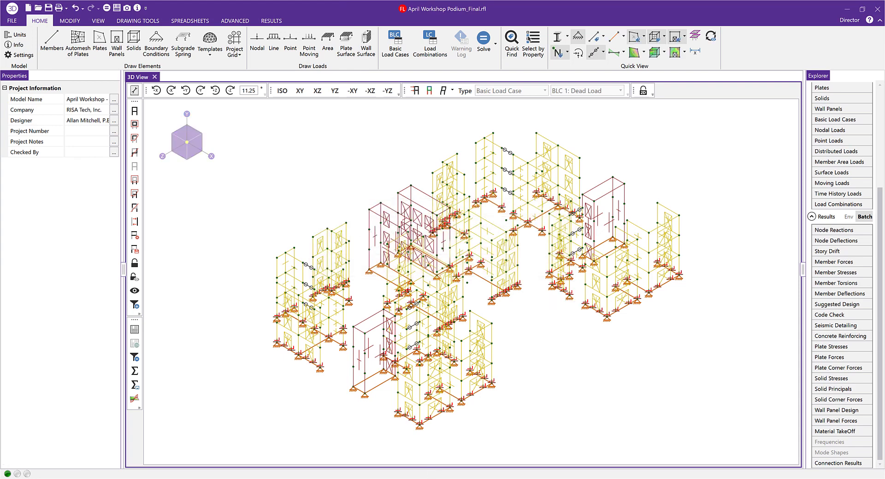
# Return to the ADAPT Builder podium plan, check File > Import, and show the Loading tab
pyautogui.moveTo(421, 475)
pyautogui.click(419, 442)
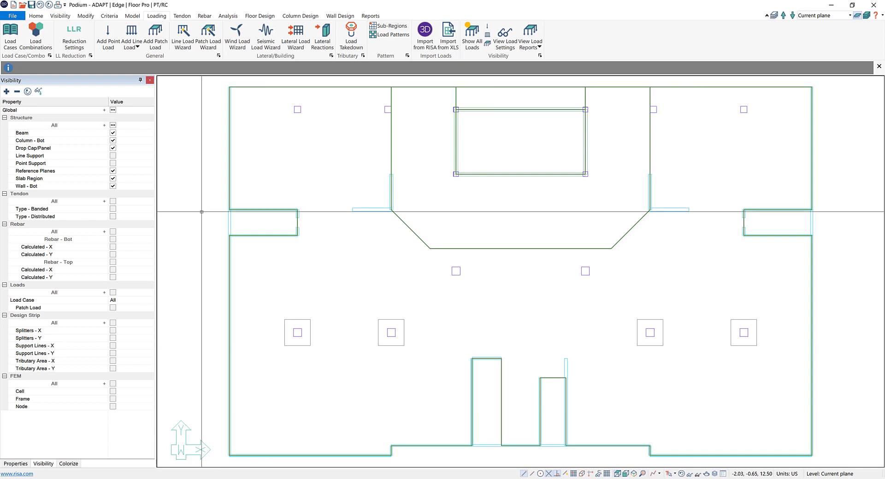
pyautogui.click(14, 18)
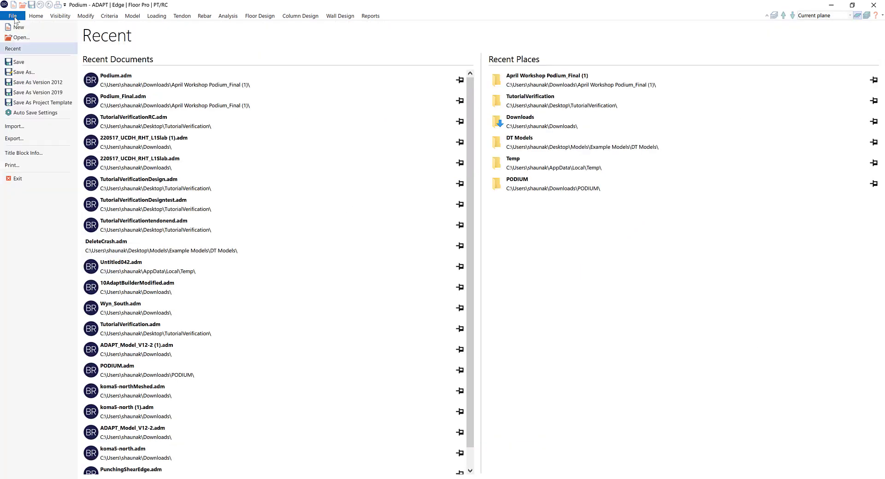
pyautogui.click(17, 126)
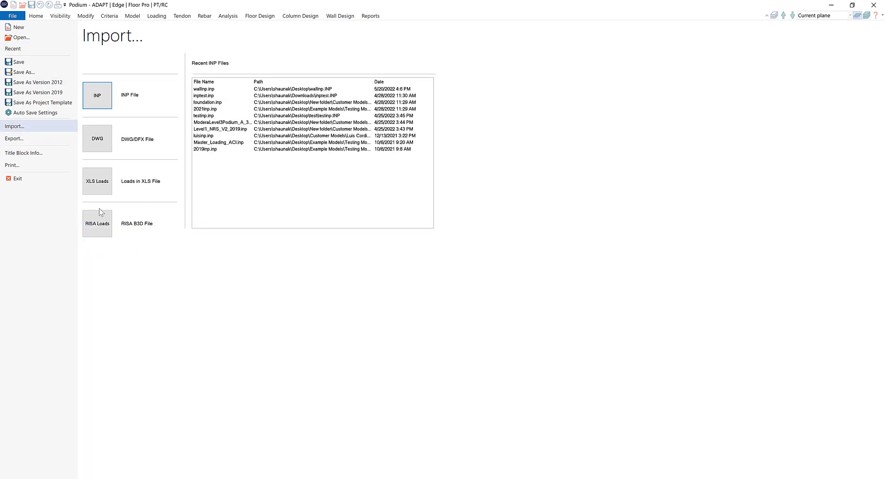
pyautogui.click(157, 16)
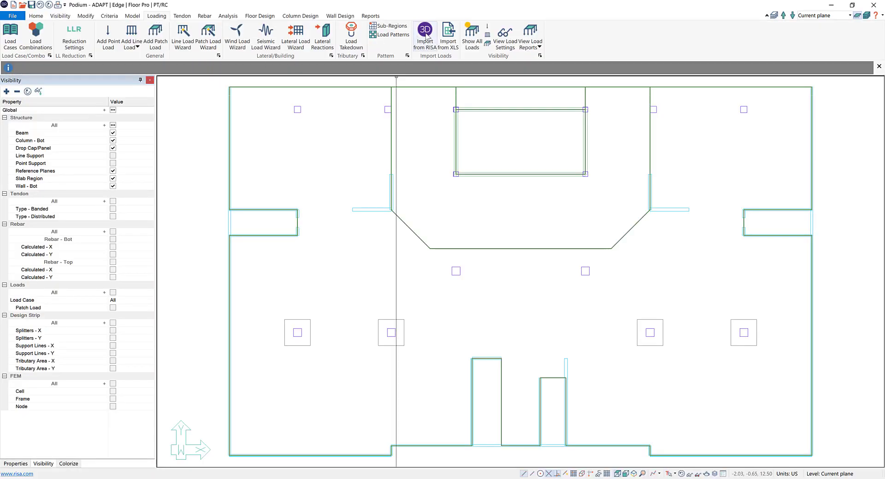
# Start Import from RISA with Loads.b3d from the Desktop and advance to the data preview
pyautogui.click(427, 37)
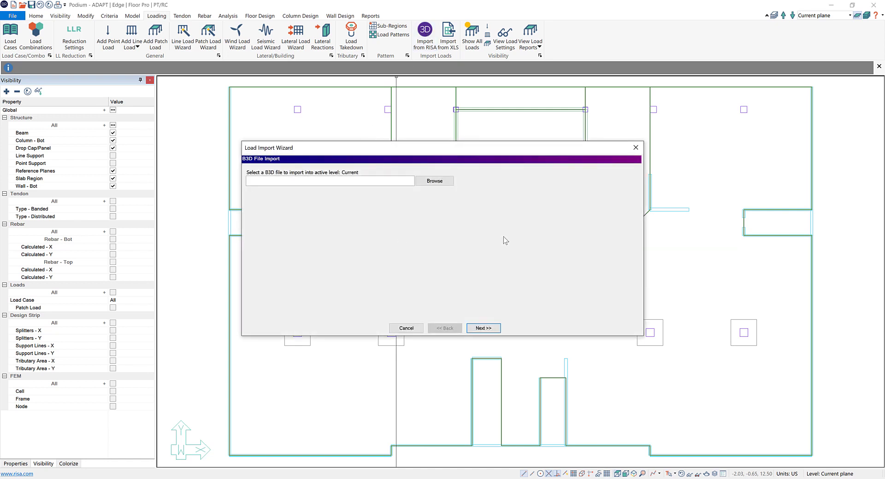
pyautogui.click(432, 181)
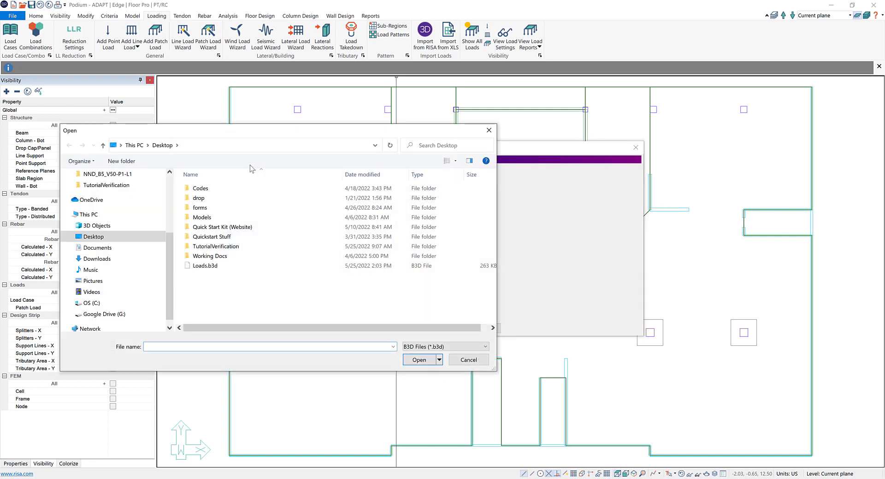
pyautogui.click(207, 267)
pyautogui.click(418, 359)
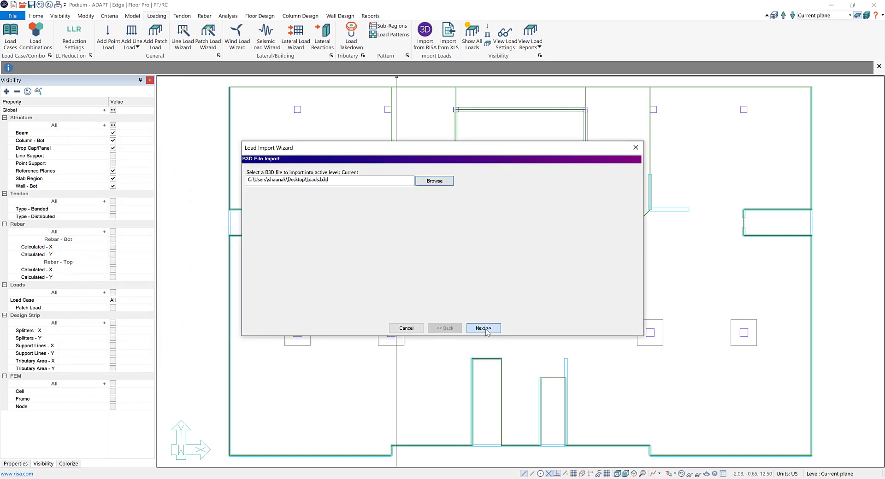
pyautogui.click(483, 329)
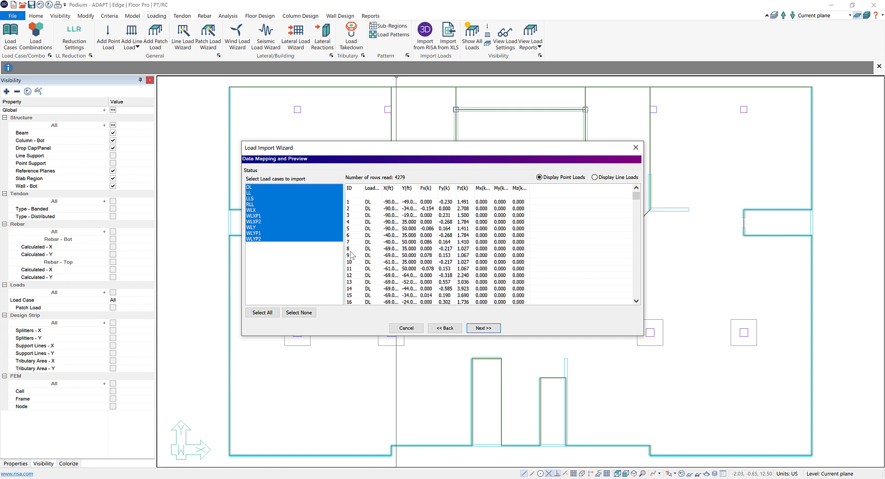
# Preview the imported line loads, then advance to the Load Case Mapping page
pyautogui.click(595, 178)
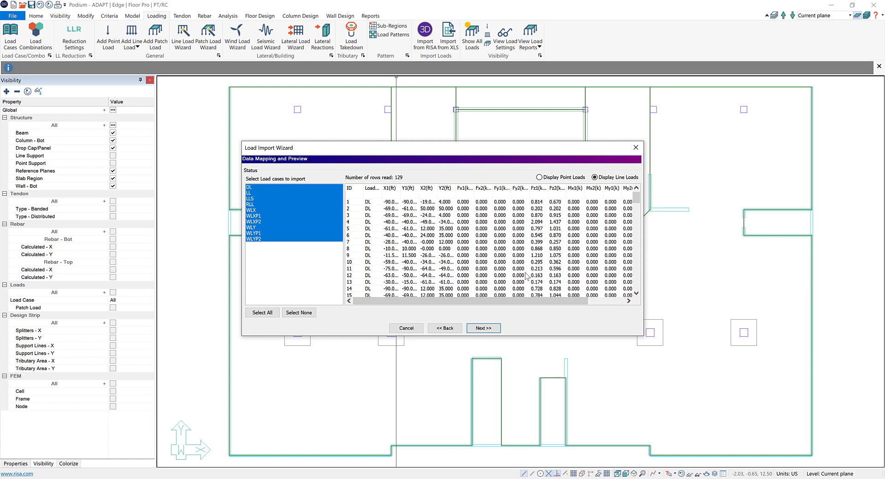
pyautogui.click(485, 330)
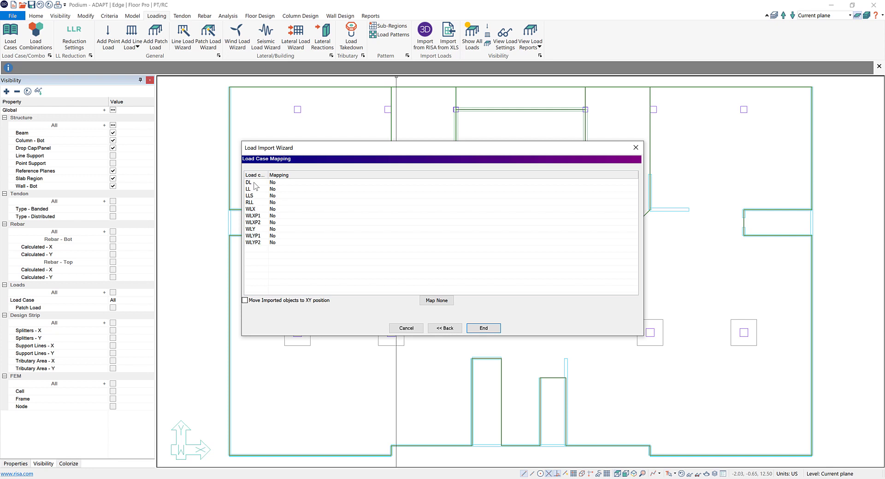
# Map DL to Dead load, LL and LLS to Live load, and RLL to Roof
pyautogui.click(283, 183)
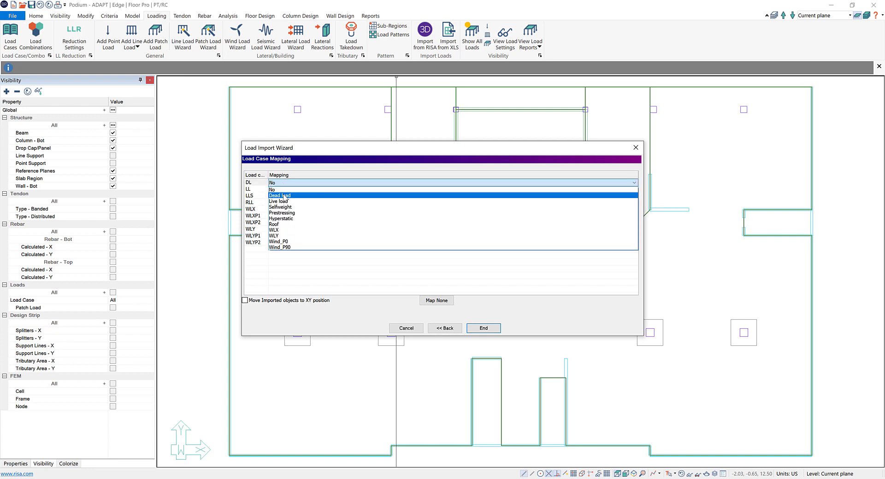
pyautogui.click(284, 198)
pyautogui.click(283, 189)
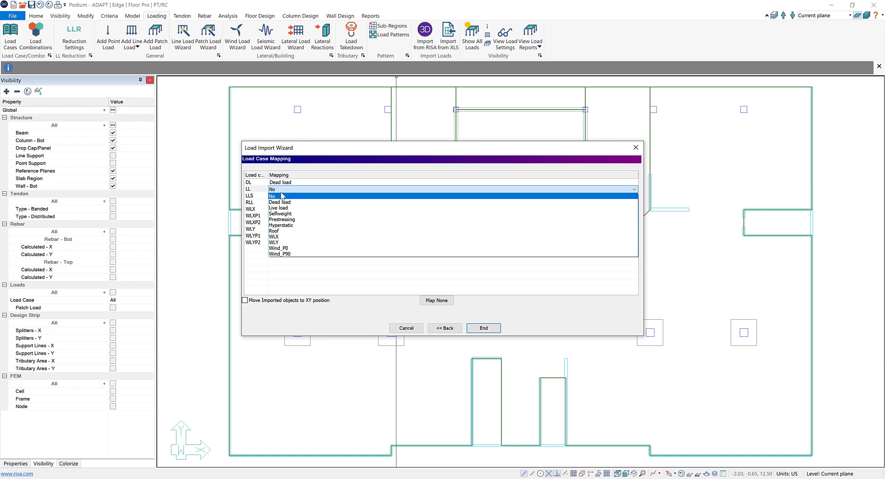
pyautogui.click(280, 208)
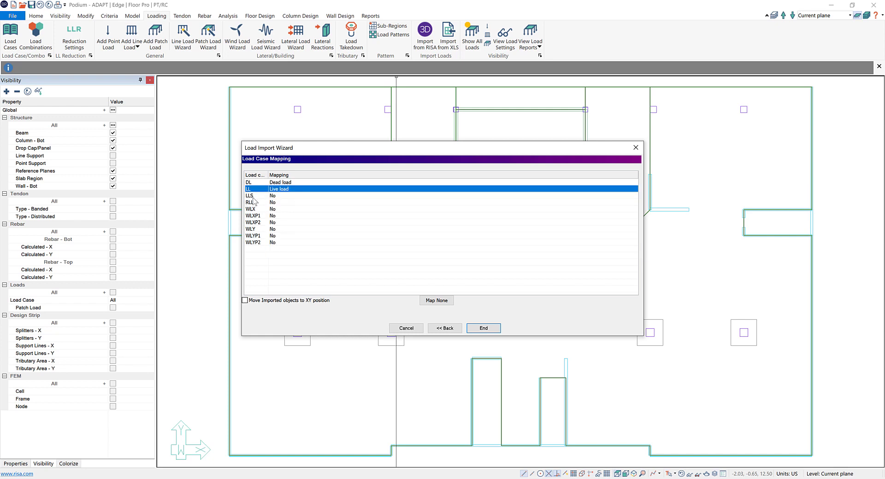
pyautogui.click(282, 197)
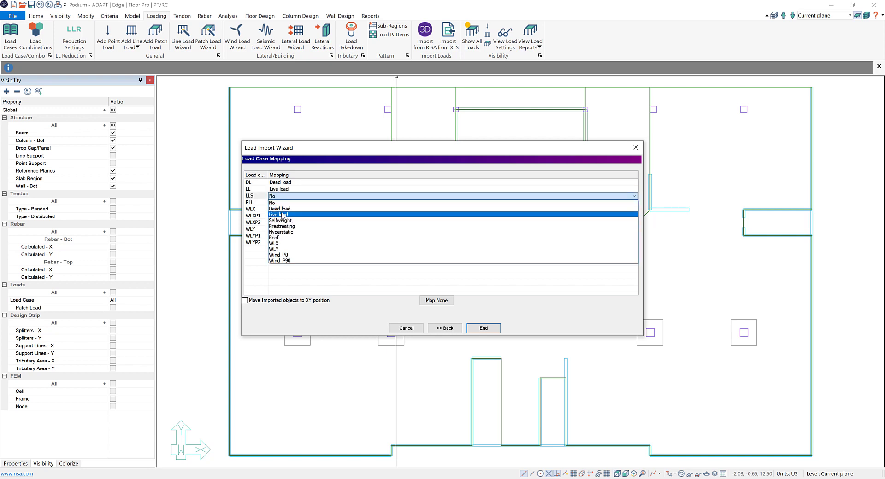
pyautogui.click(283, 214)
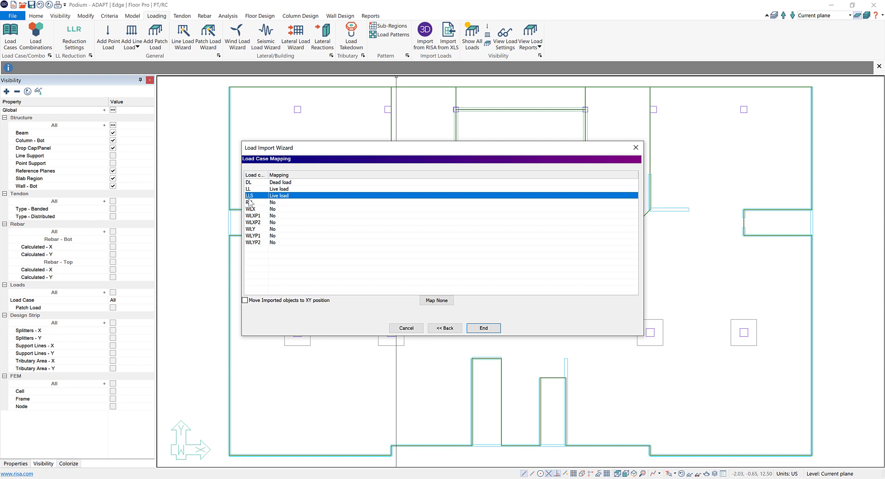
pyautogui.click(277, 202)
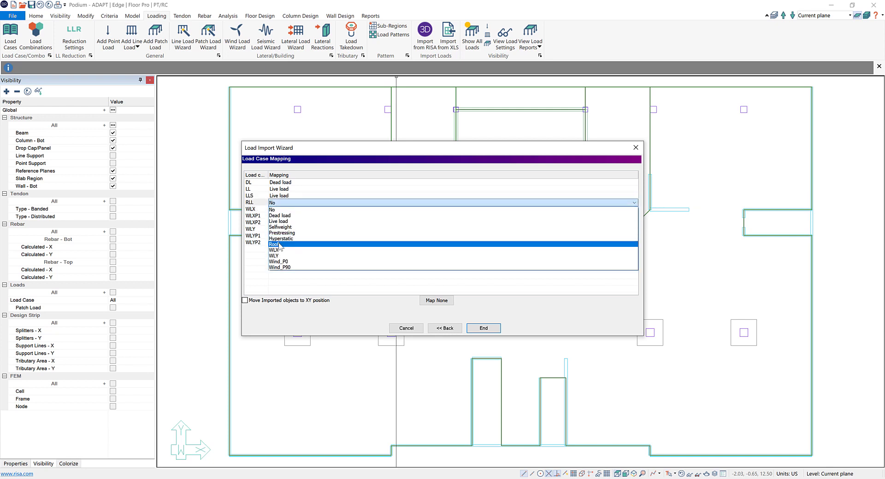
pyautogui.click(280, 244)
# Map WLX and WLY to themselves, leave WLXP1 unmapped, and enable moving imports to XY position
pyautogui.click(277, 209)
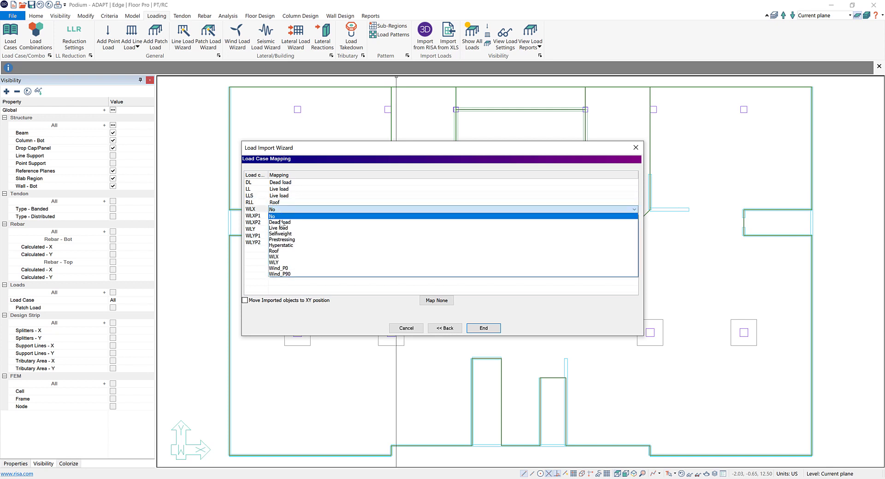
pyautogui.click(279, 260)
pyautogui.click(280, 229)
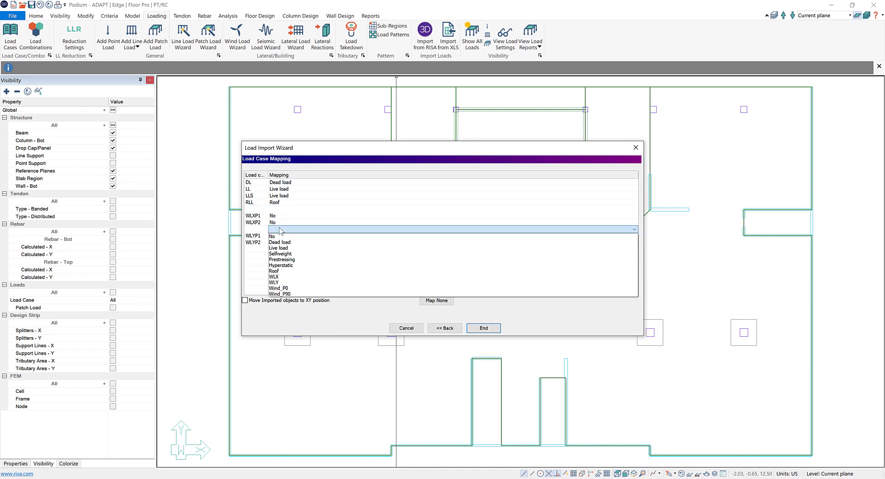
pyautogui.click(277, 282)
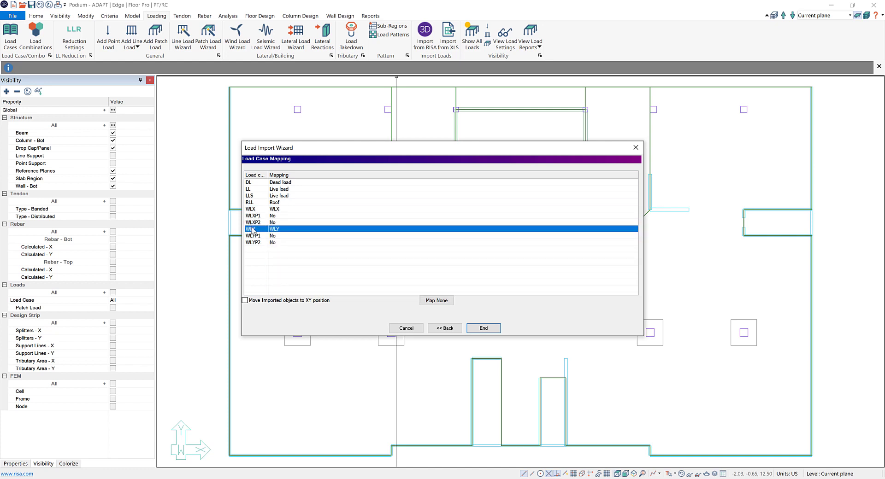
pyautogui.click(287, 216)
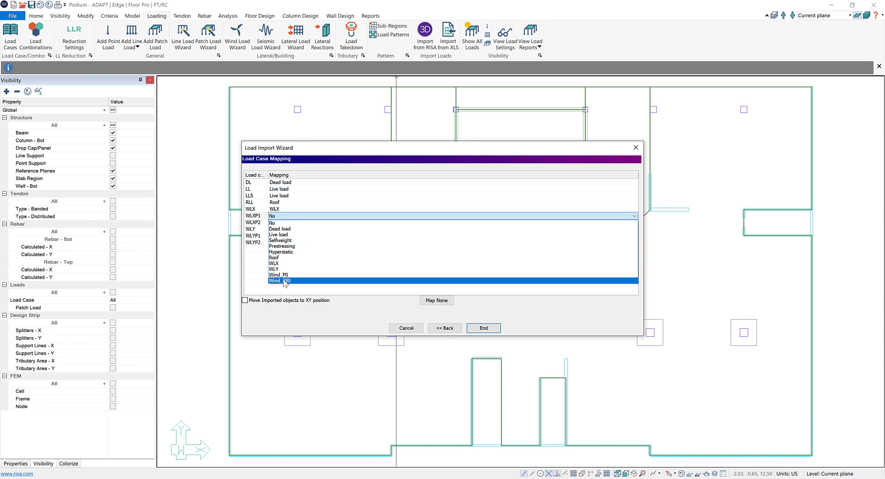
pyautogui.click(277, 220)
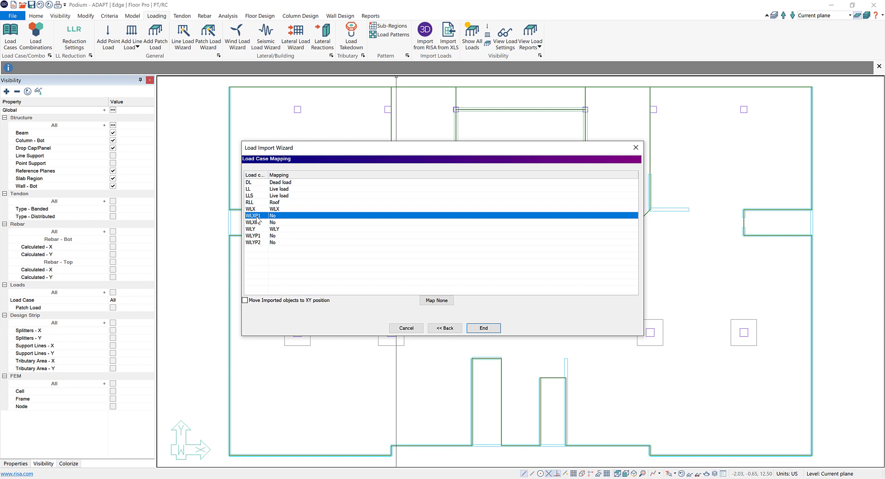
pyautogui.click(245, 301)
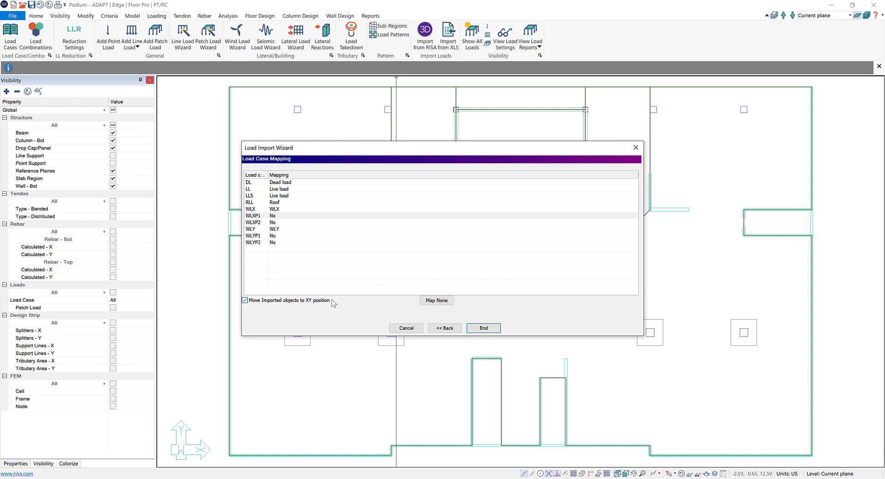
# Finish the import and move the loads from their upper-right corner to the slab's upper-right corner
pyautogui.click(489, 330)
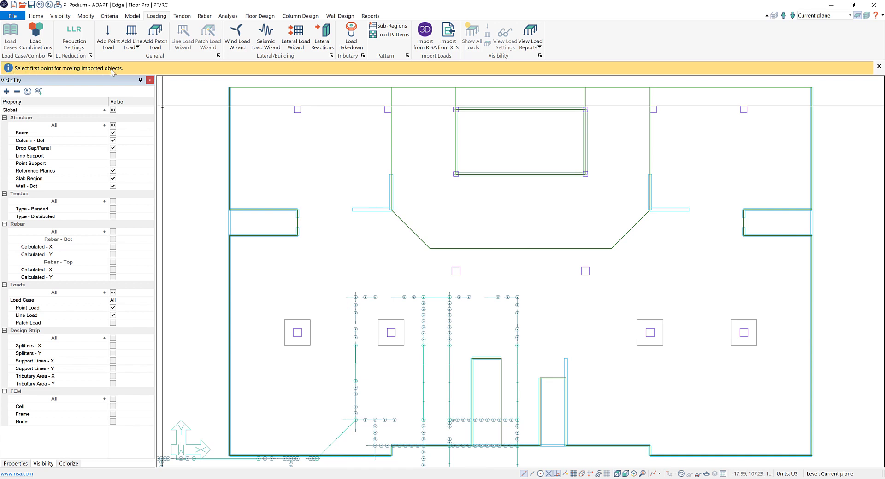
pyautogui.click(517, 297)
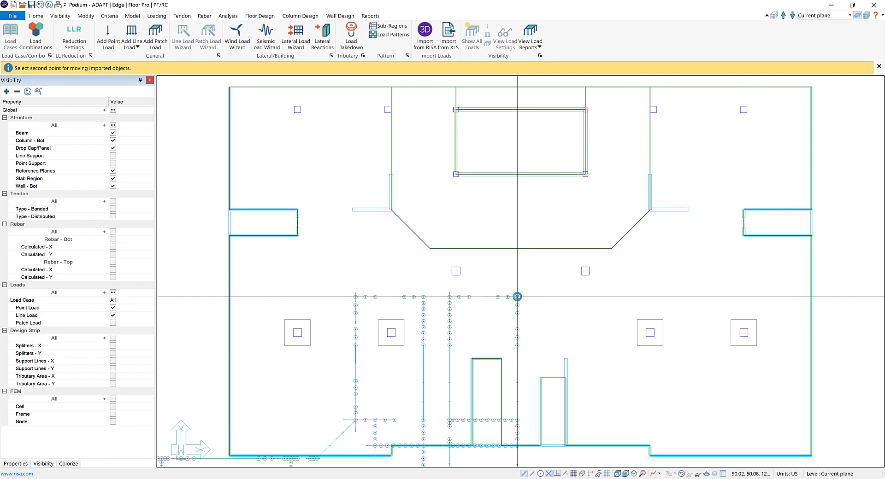
pyautogui.click(812, 87)
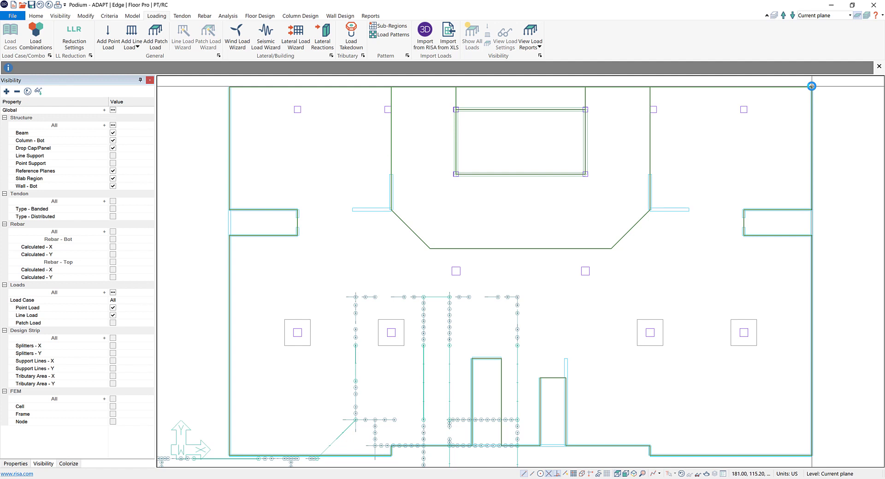